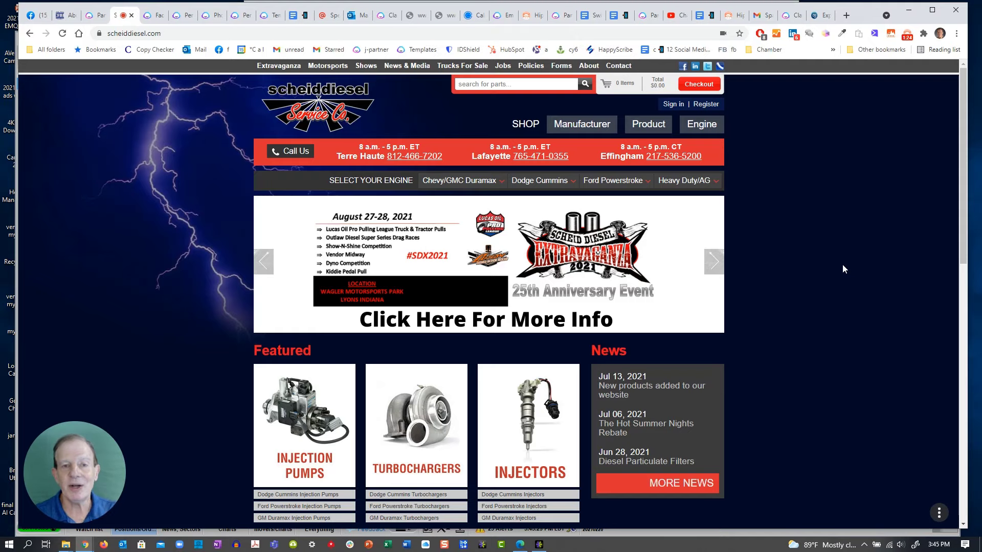
# Switch to the Facebook ad primary text template filled in for Scheid Diesel and generate 10 outputs
pyautogui.scroll(-8, 771, 272)
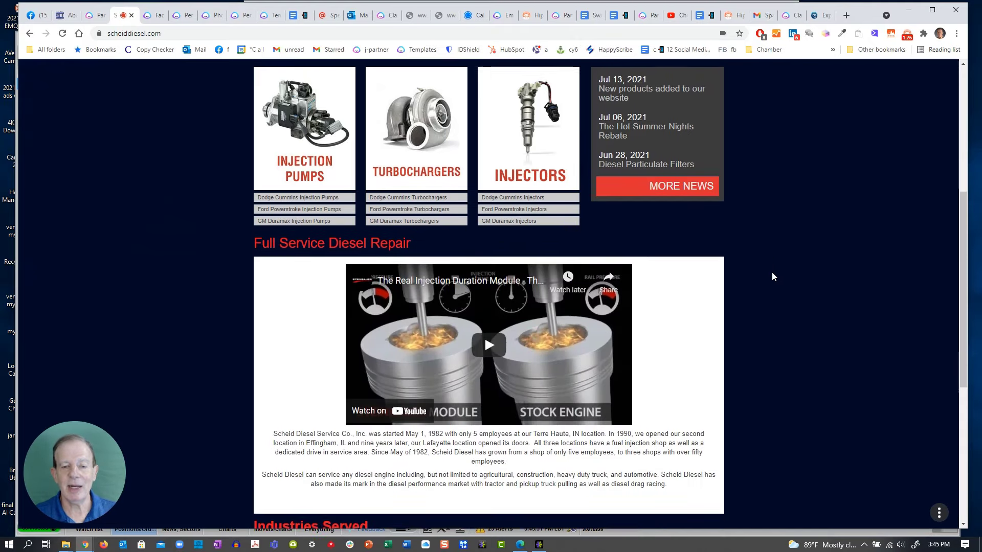
pyautogui.scroll(-3, 772, 276)
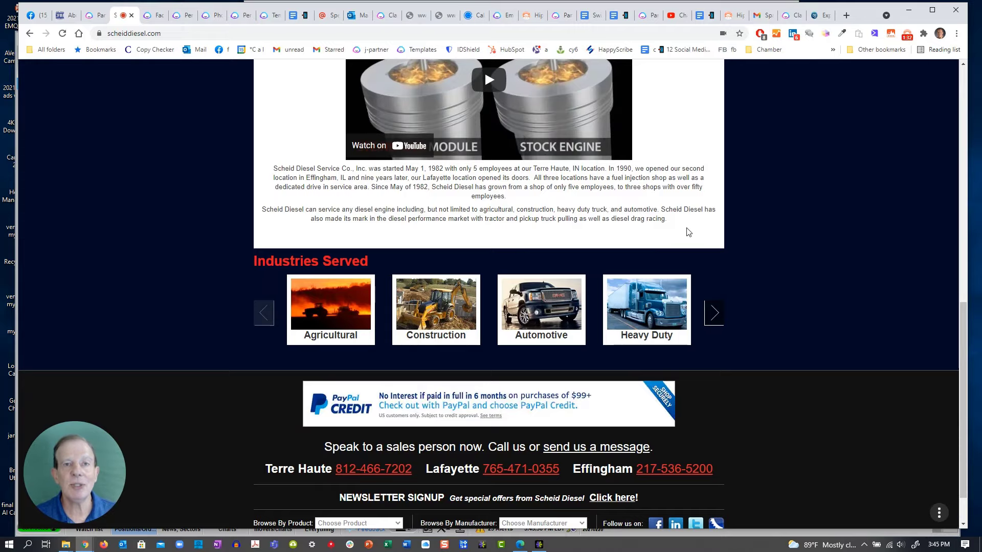
pyautogui.click(150, 14)
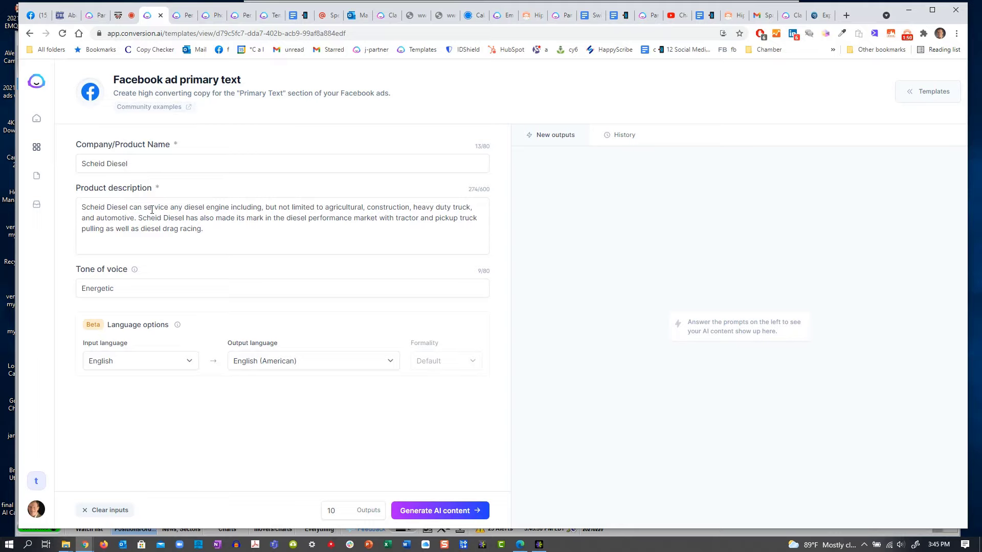
pyautogui.click(424, 510)
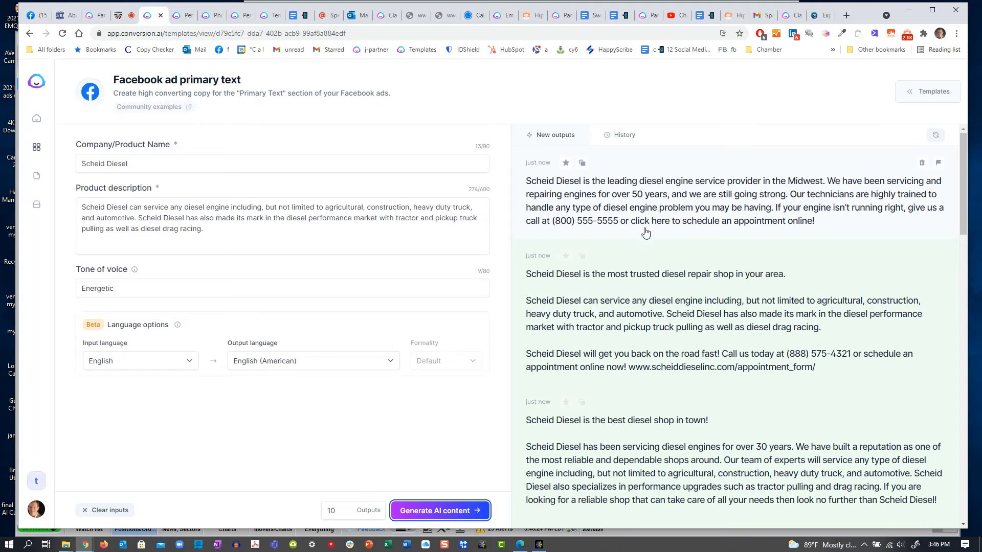
# Copy the generated ad text that begins "Scheid Diesel is the best diesel shop in town!"
pyautogui.scroll(-3, 658, 253)
pyautogui.scroll(1, 658, 253)
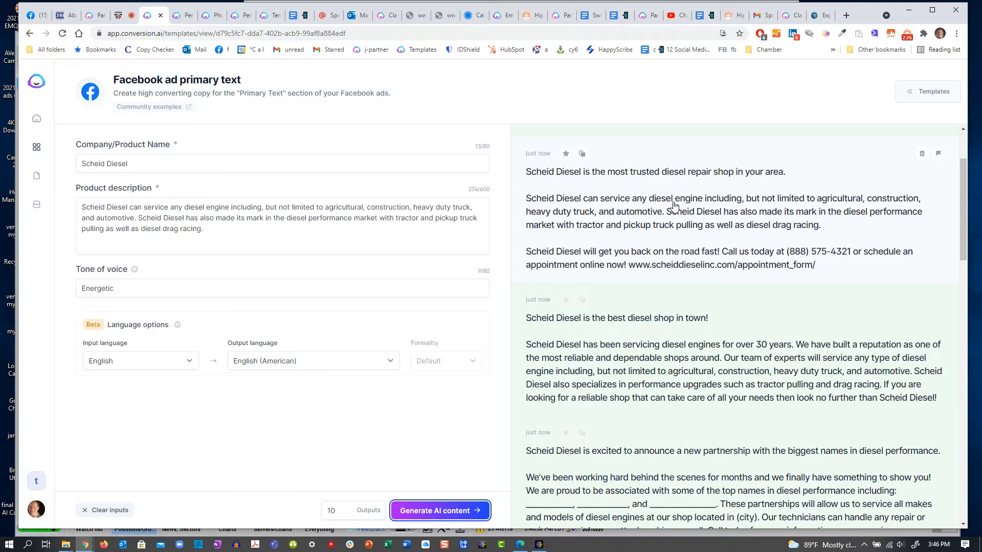
pyautogui.scroll(-2, 678, 211)
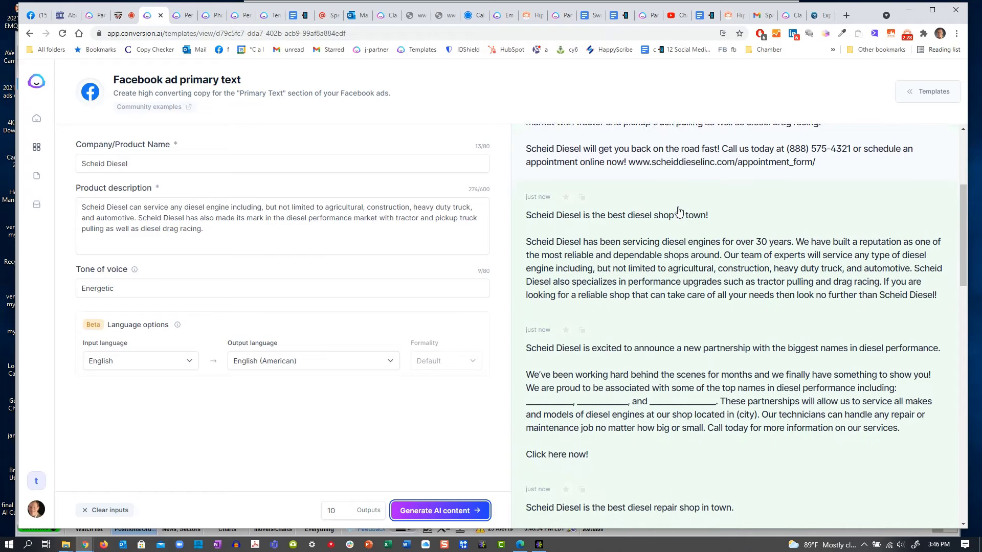
pyautogui.scroll(-1, 679, 211)
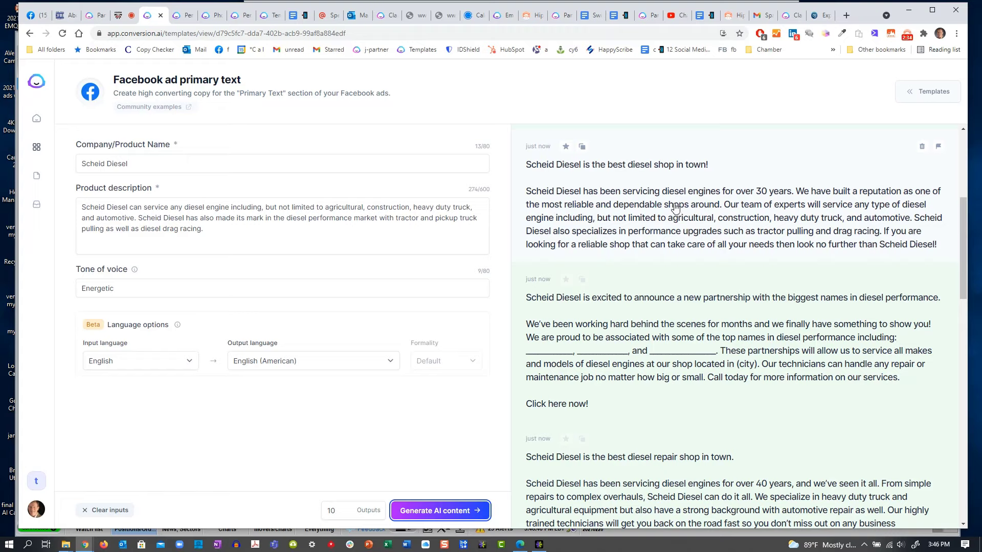
pyautogui.click(584, 148)
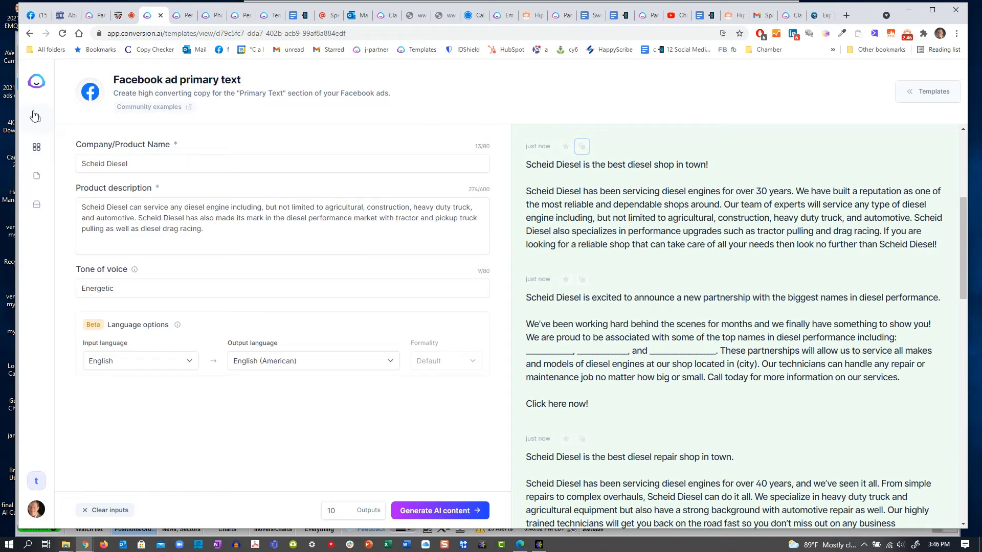
# In the Persuasive bullet points template, set the company name to Scheid Diesel, generate 10 outputs and review them
pyautogui.click(37, 149)
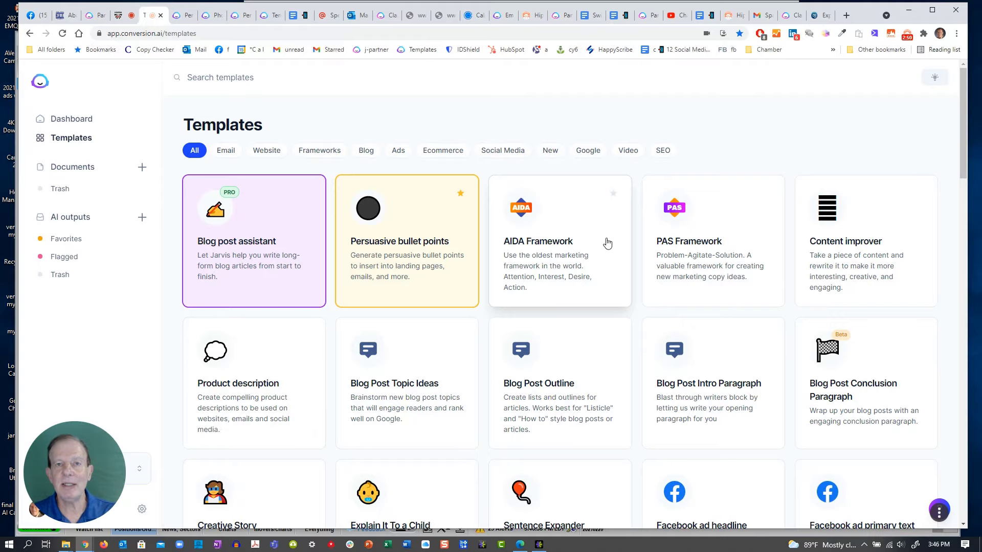
pyautogui.click(394, 267)
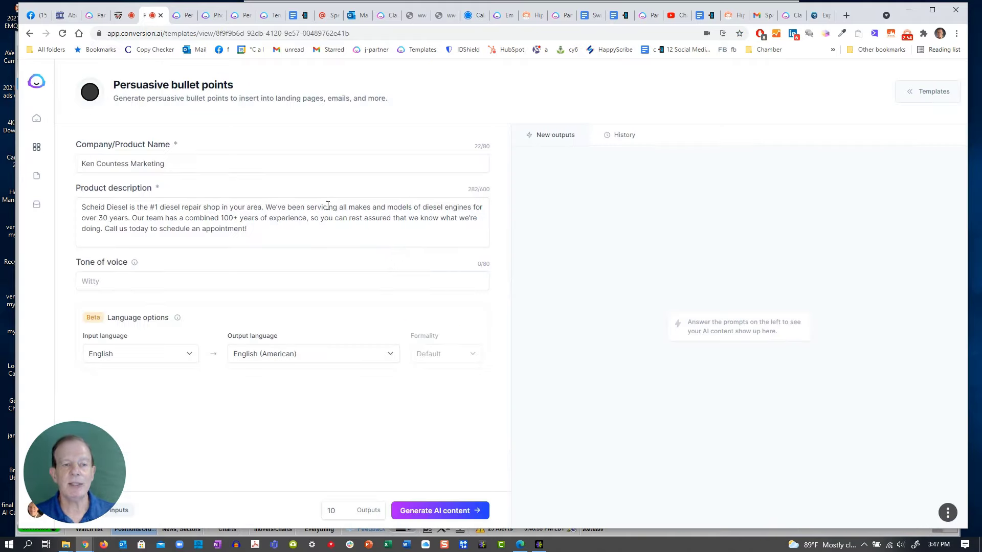
pyautogui.moveTo(167, 164); pyautogui.dragTo(67, 176)
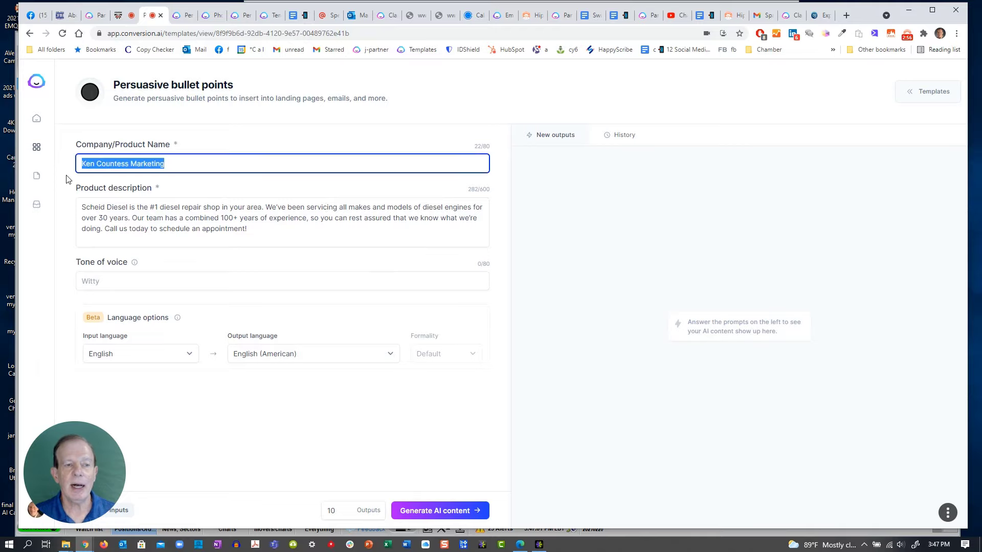
pyautogui.write('S')
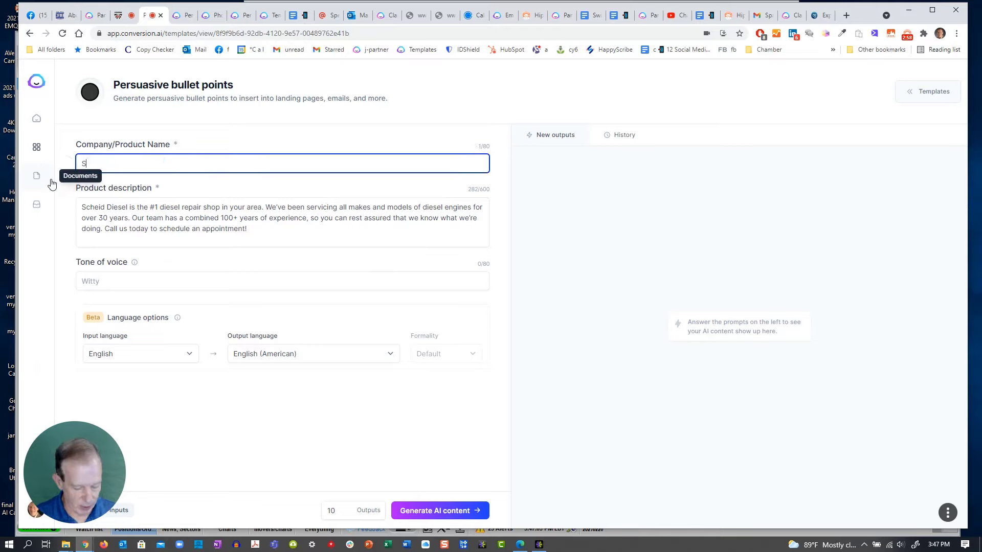
pyautogui.write('chei')
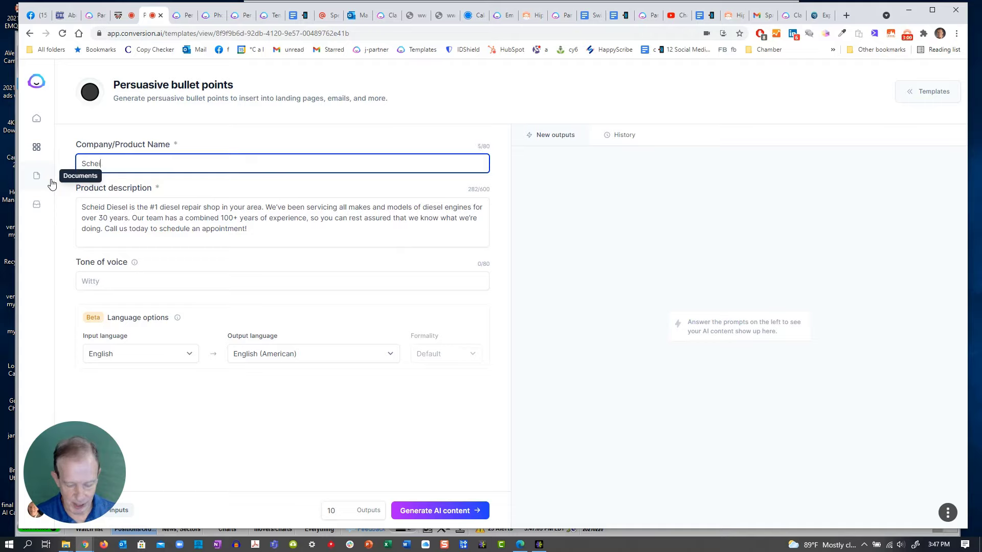
pyautogui.write('d Diesel')
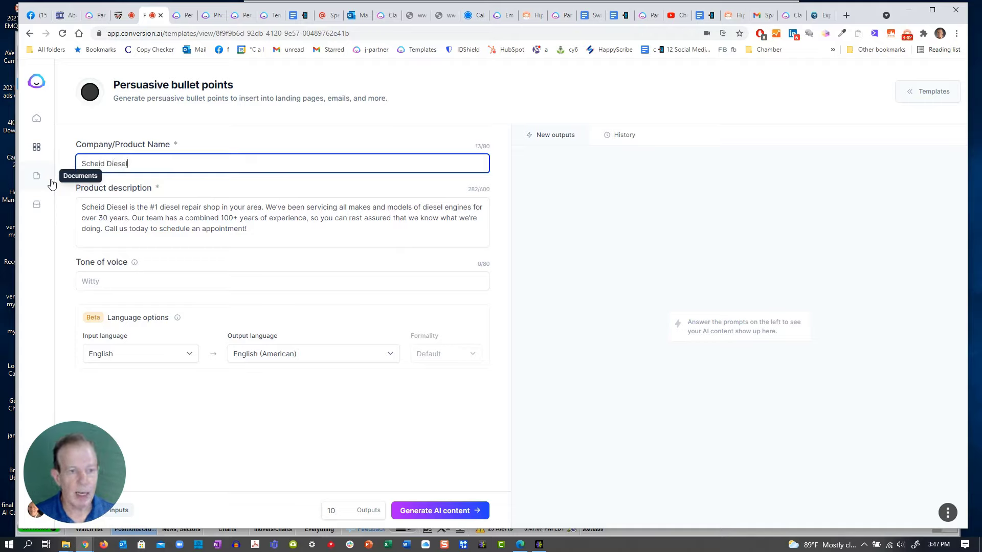
pyautogui.click(457, 513)
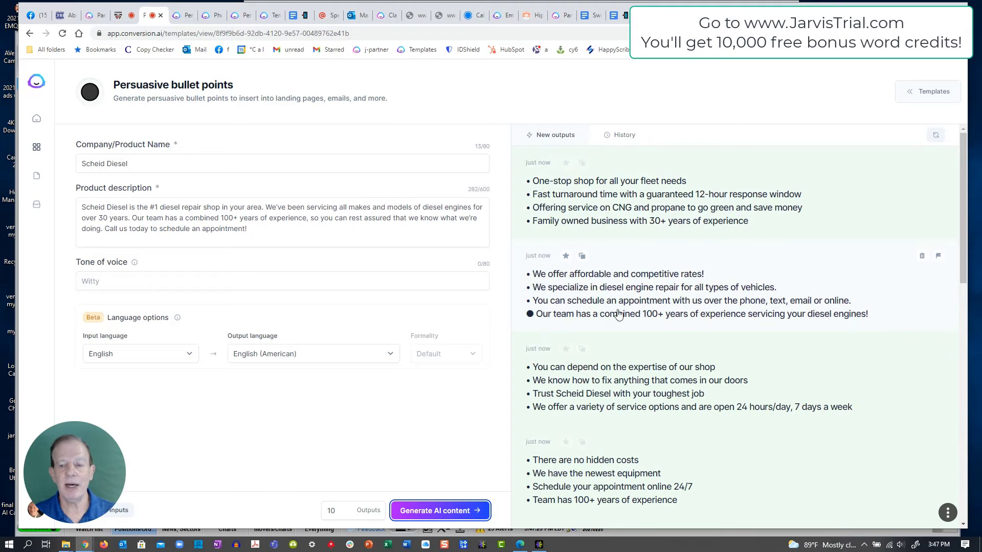
pyautogui.scroll(-3, 619, 315)
pyautogui.scroll(-1, 615, 333)
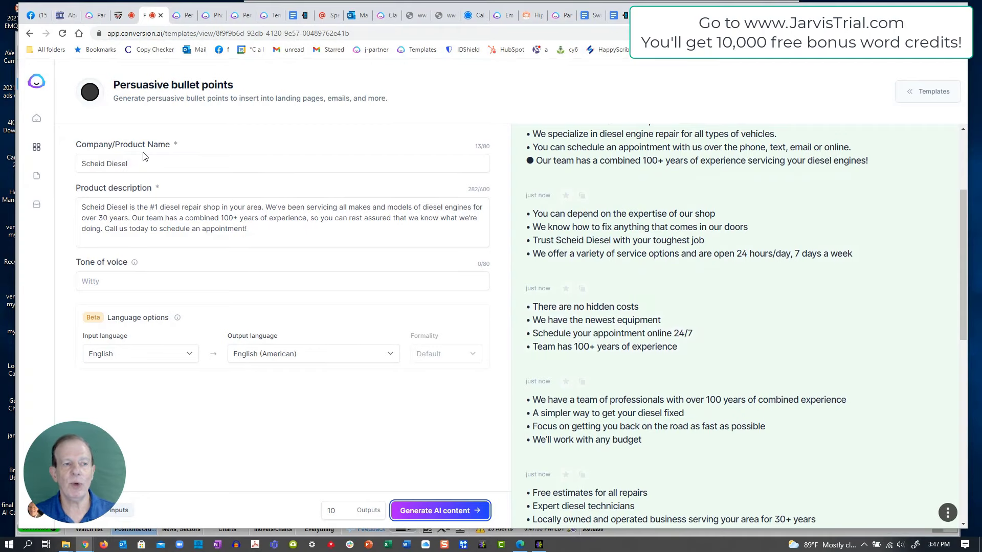
# Open the Product description template and replace its product text with the copied Scheid Diesel ad text
pyautogui.click(36, 151)
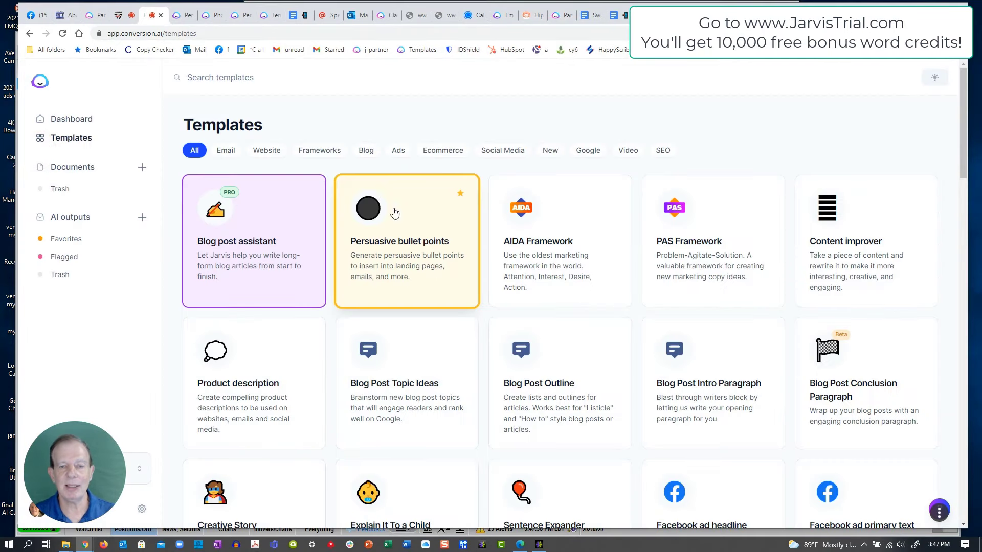
pyautogui.scroll(-1, 527, 244)
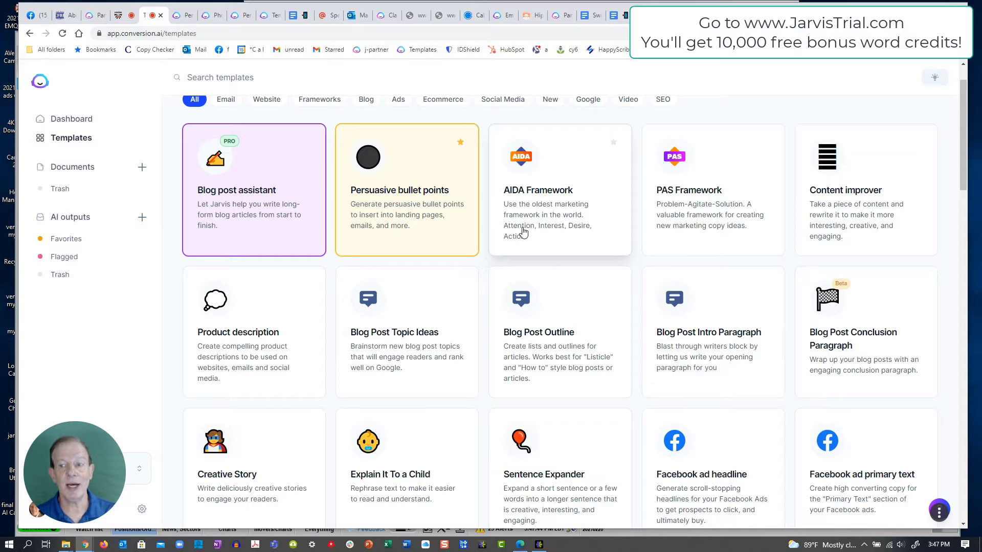
pyautogui.click(273, 343)
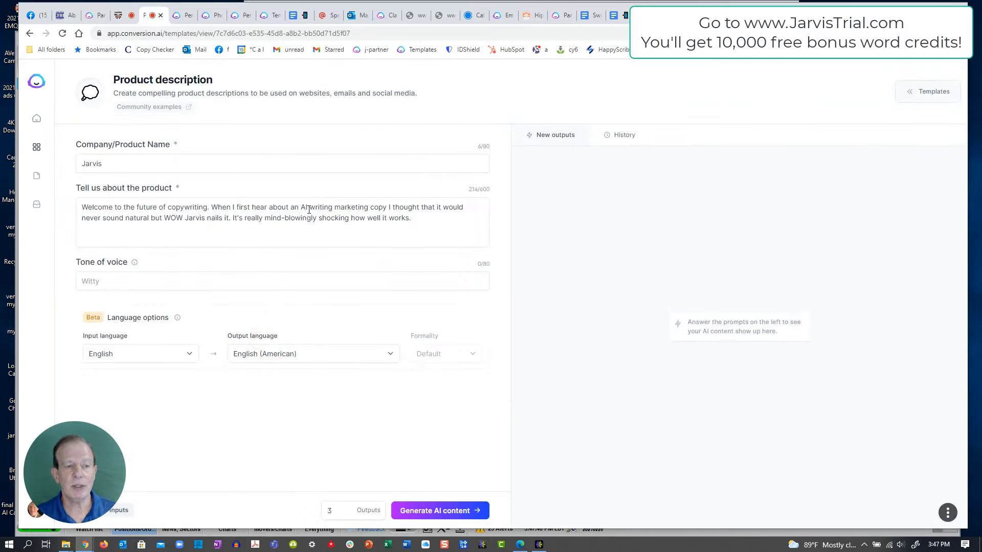
pyautogui.click(308, 213)
pyautogui.hotkey('ctrl', 'a')
pyautogui.hotkey('ctrl', 'v')
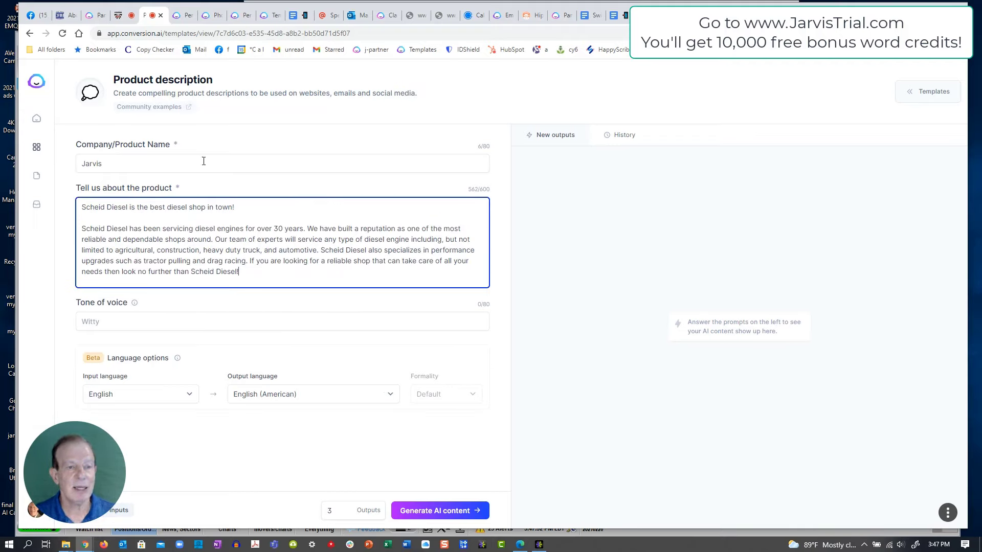
# Move the opening sentence "Scheid Diesel is the best diesel shop in town!" from the product text into the company name, replacing its content
pyautogui.click(235, 207)
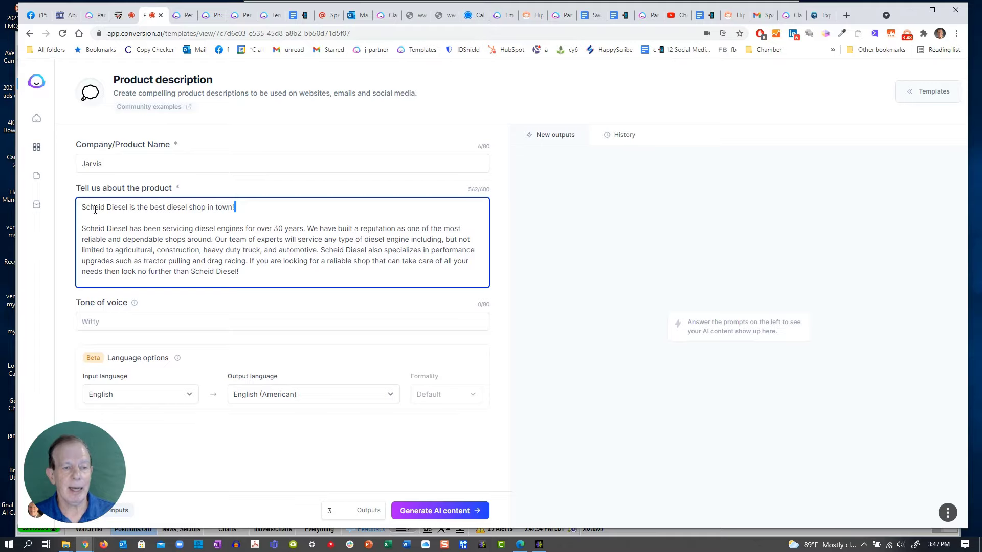
pyautogui.keyDown('shift'); pyautogui.click(82, 207); pyautogui.keyUp('shift')
pyautogui.press('BackSpace')
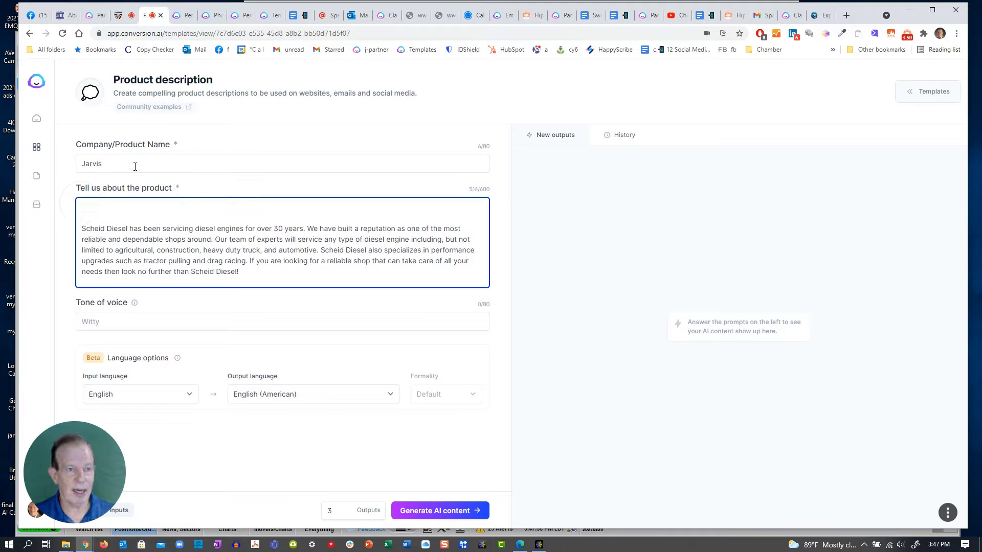
pyautogui.click(131, 164)
pyautogui.moveTo(133, 164); pyautogui.dragTo(79, 165)
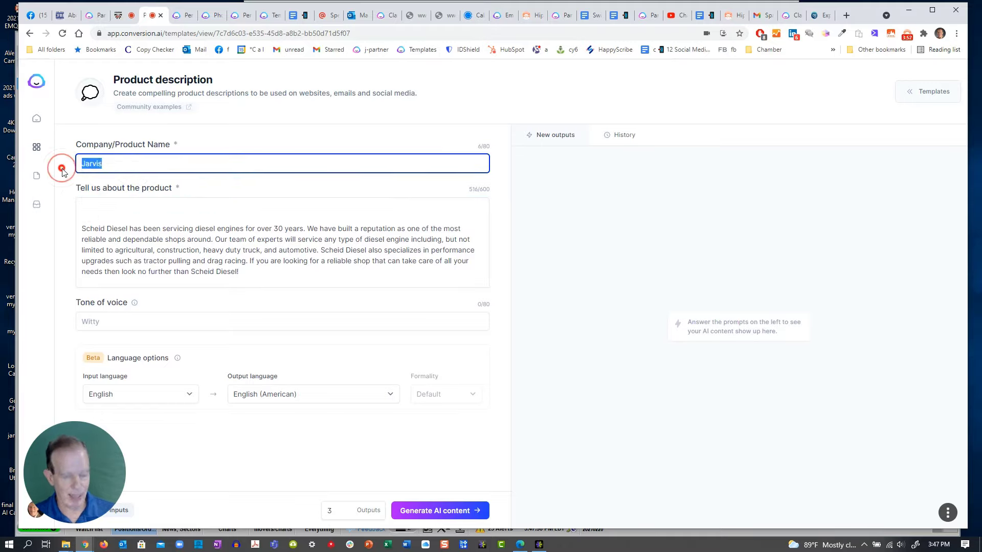
pyautogui.hotkey('ctrl', 'v')
# Remove the blank lines at the start of the product text and generate 3 product description outputs
pyautogui.click(138, 204)
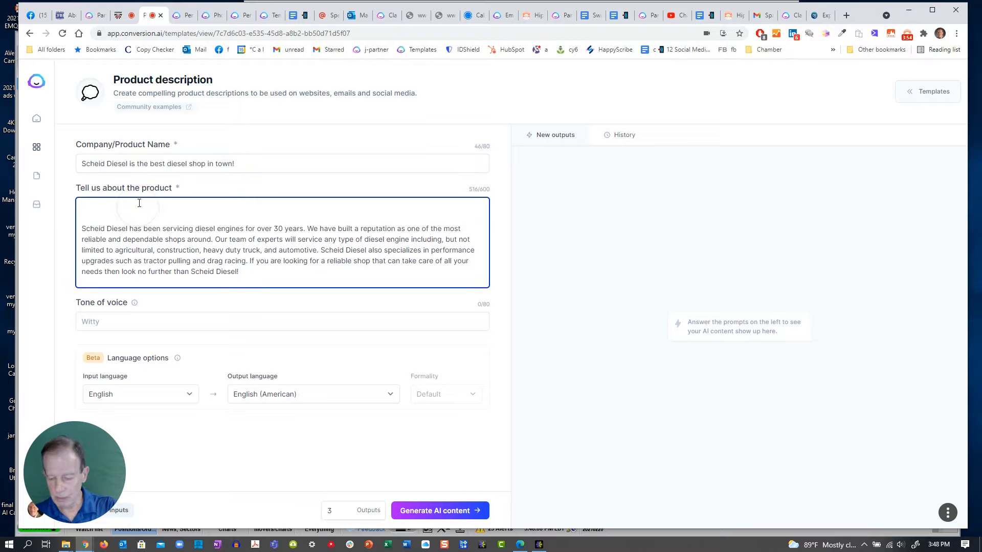
pyautogui.press('Delete')
pyautogui.press('Delete')
pyautogui.click(438, 509)
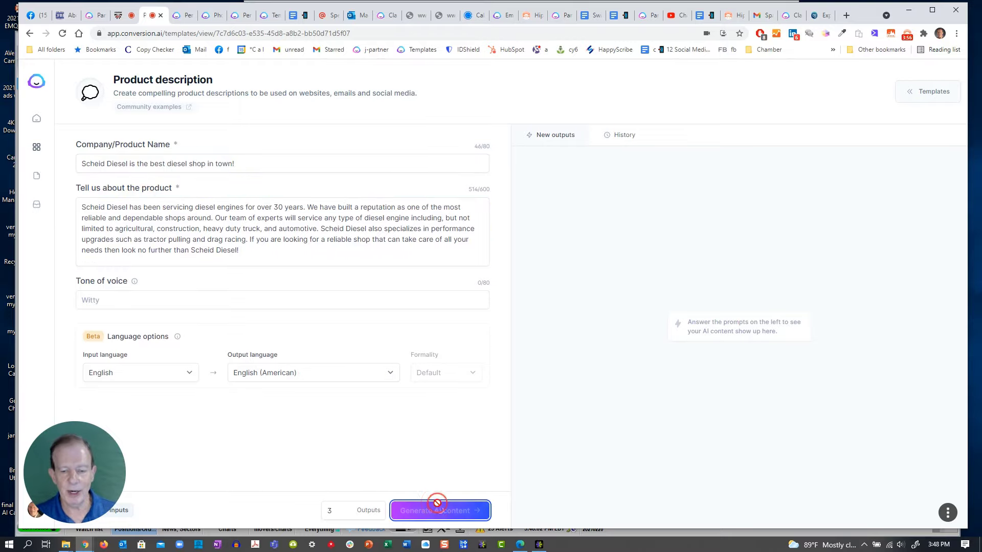